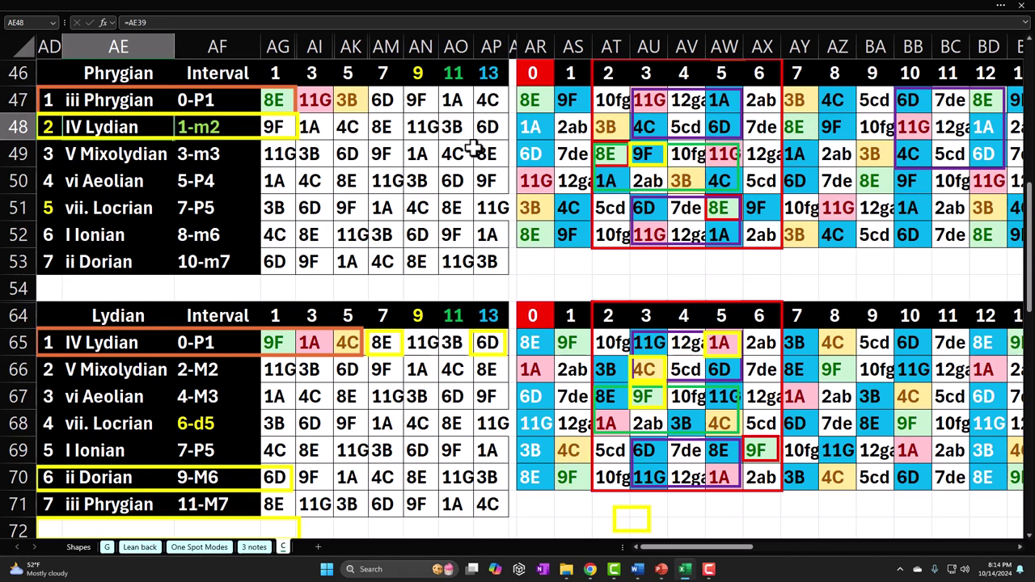
Examine the Phrygian fretboard grid by highlighting frets 0 to 8 across all six strings (AR47:AZ52) and checking the outlined 9F note.
left_click(599, 279)
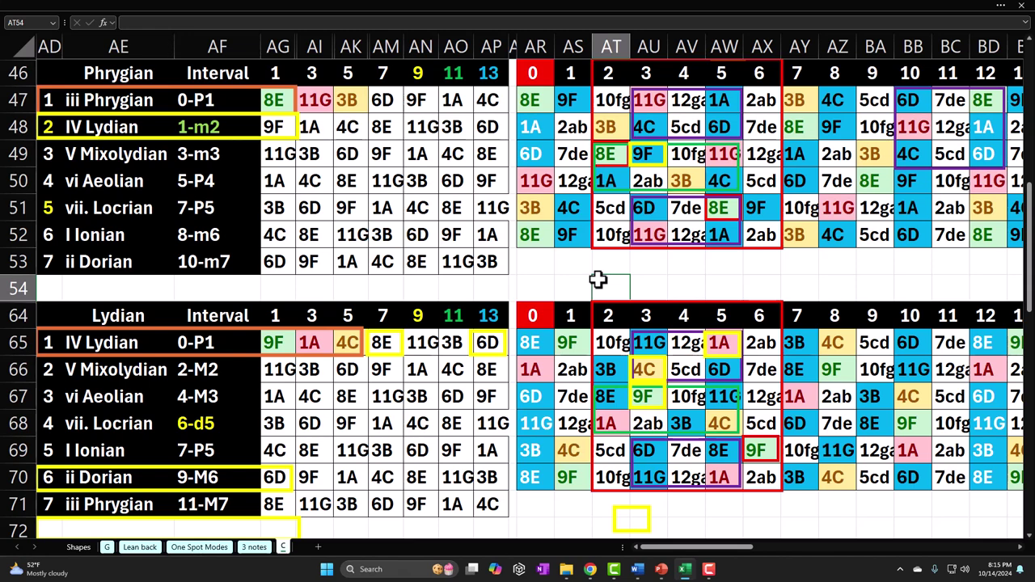
left_click(532, 97)
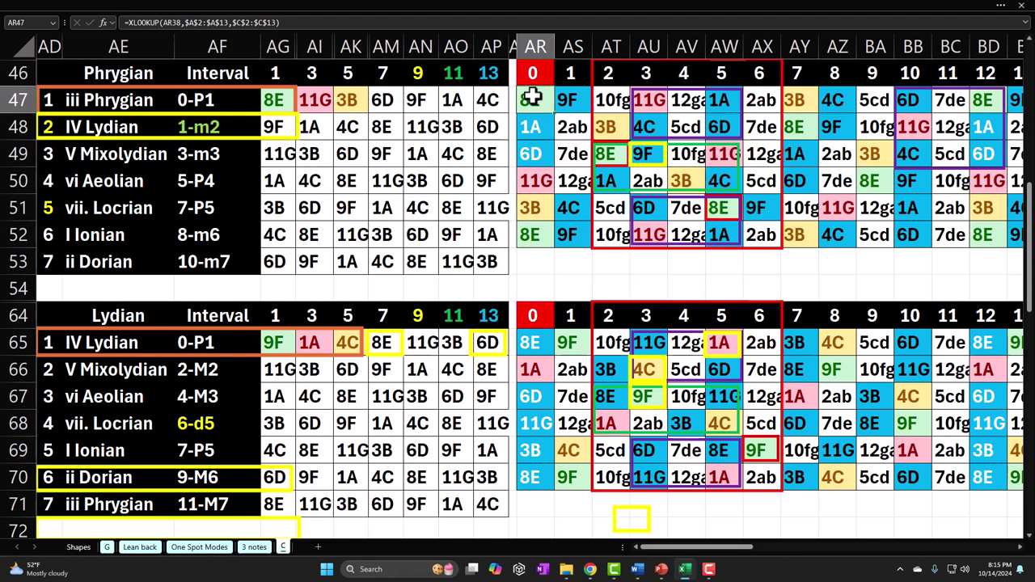
left_click_drag(532, 98, 849, 231)
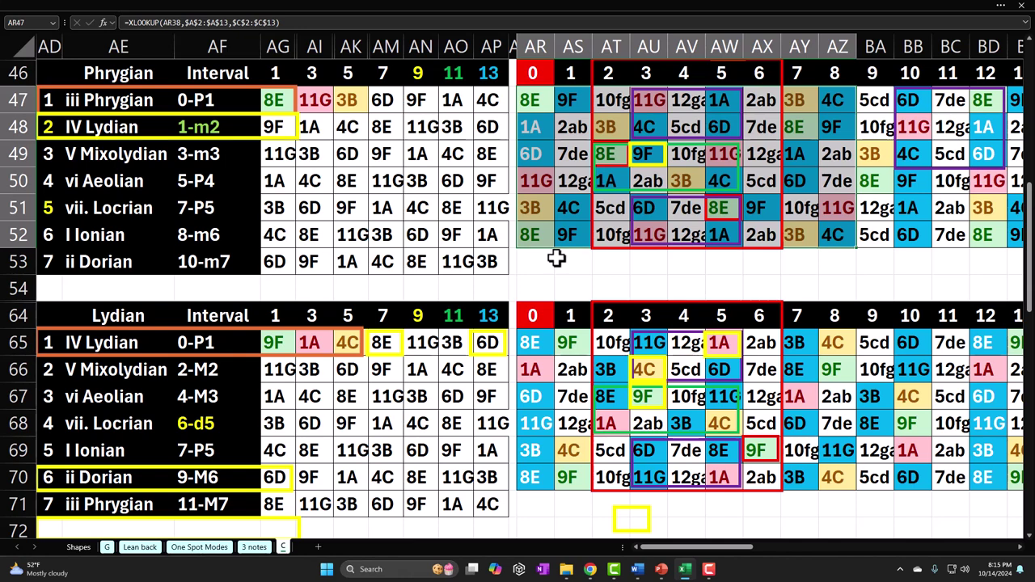
left_click(668, 160)
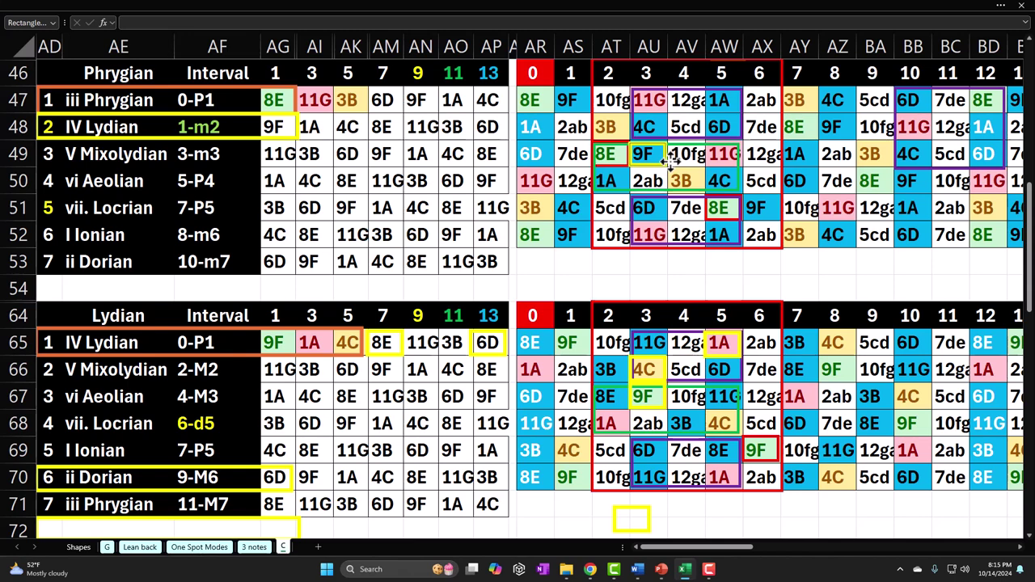
left_click(630, 268)
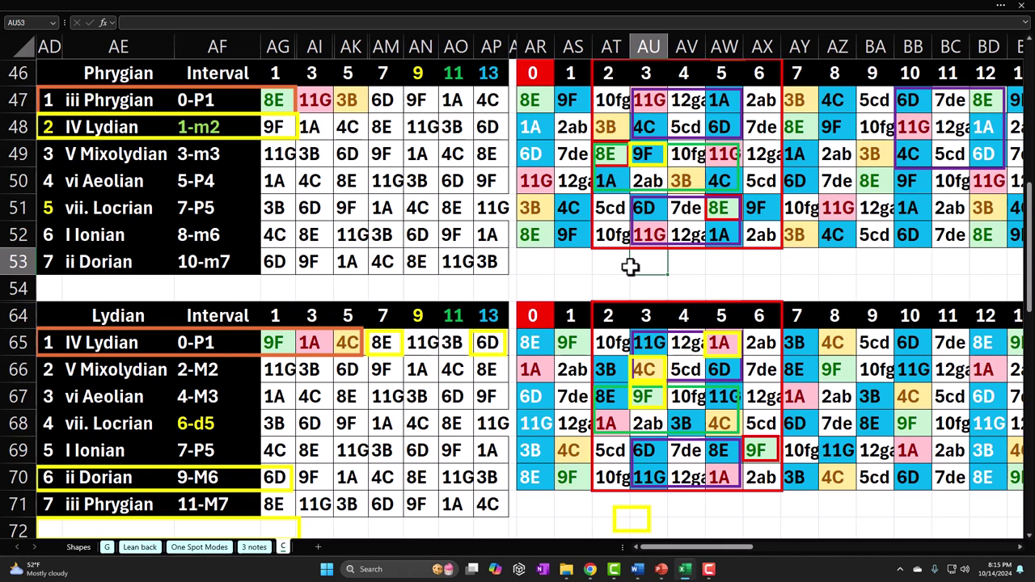
left_click(603, 251)
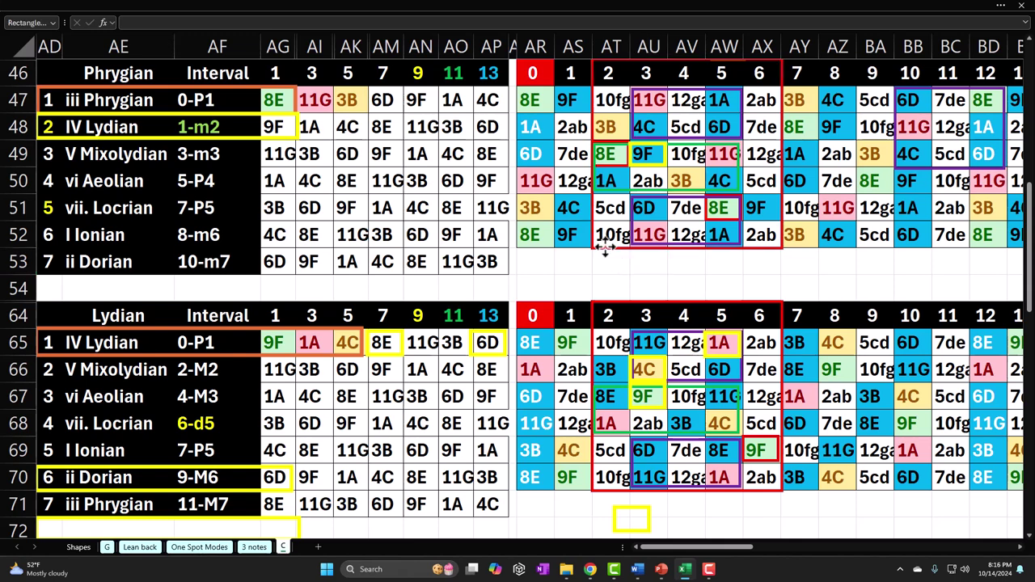
Review the Phrygian table's mode names and interval column, comparing iii Phrygian and IV Lydian with the outlined 9F on the fretboard.
left_click(144, 99)
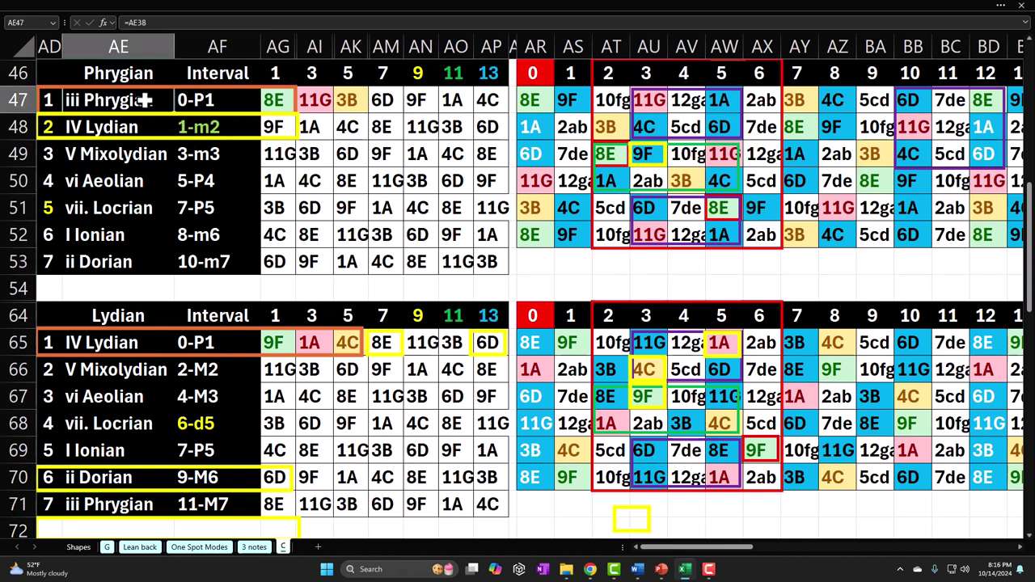
left_click_drag(49, 100, 48, 261)
left_click_drag(152, 100, 144, 254)
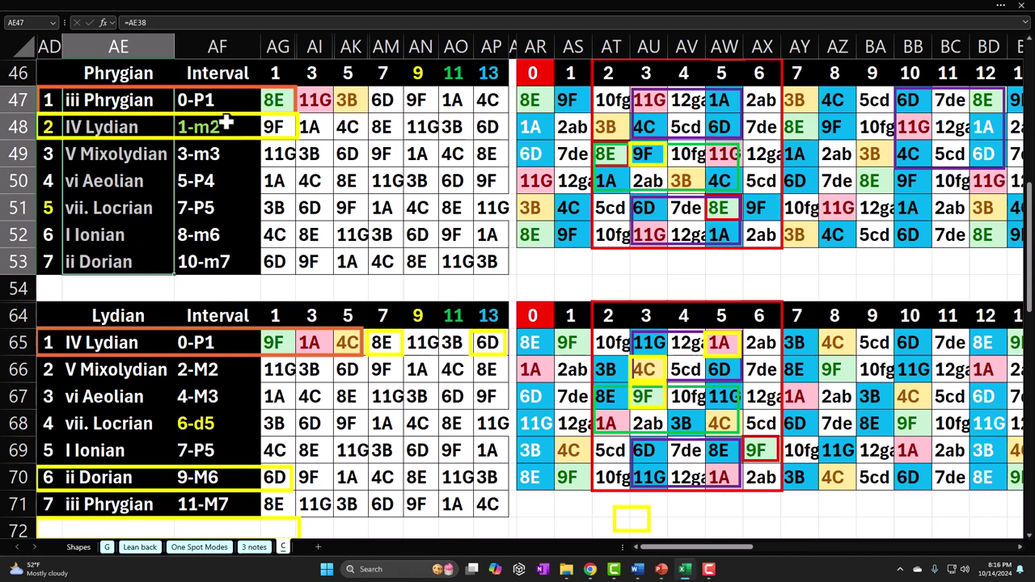
left_click_drag(213, 97, 215, 262)
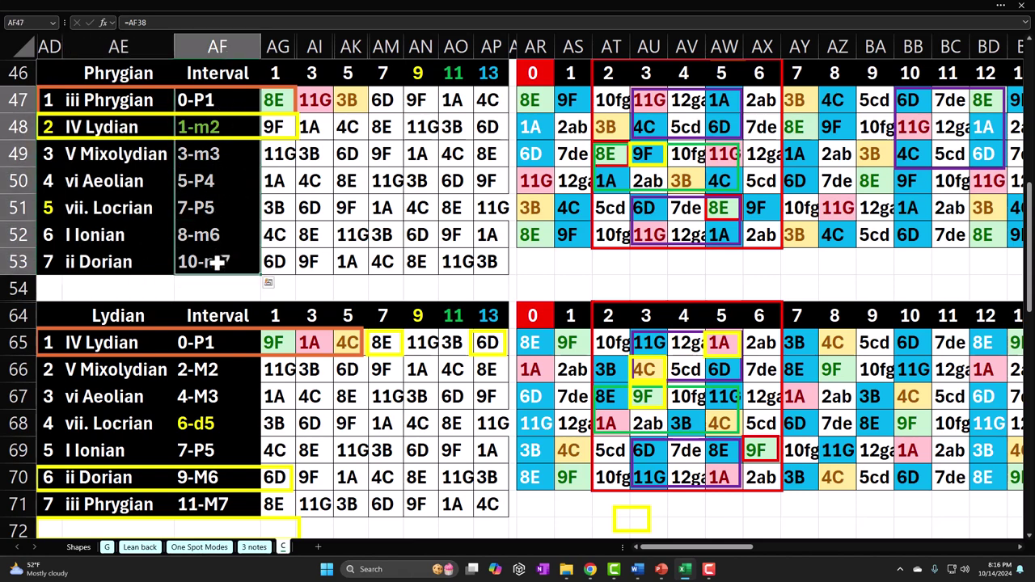
left_click(657, 162)
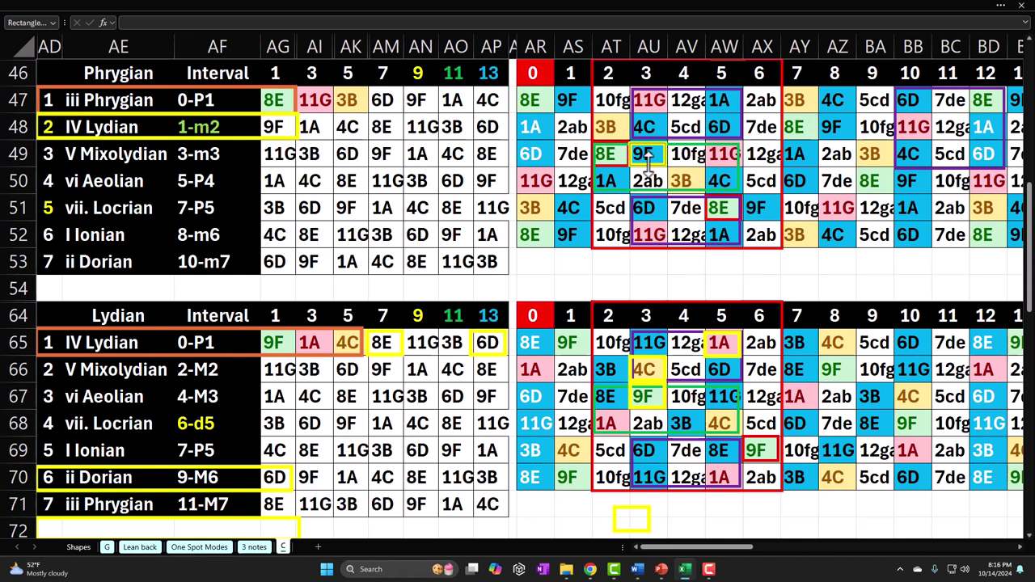
left_click(113, 100)
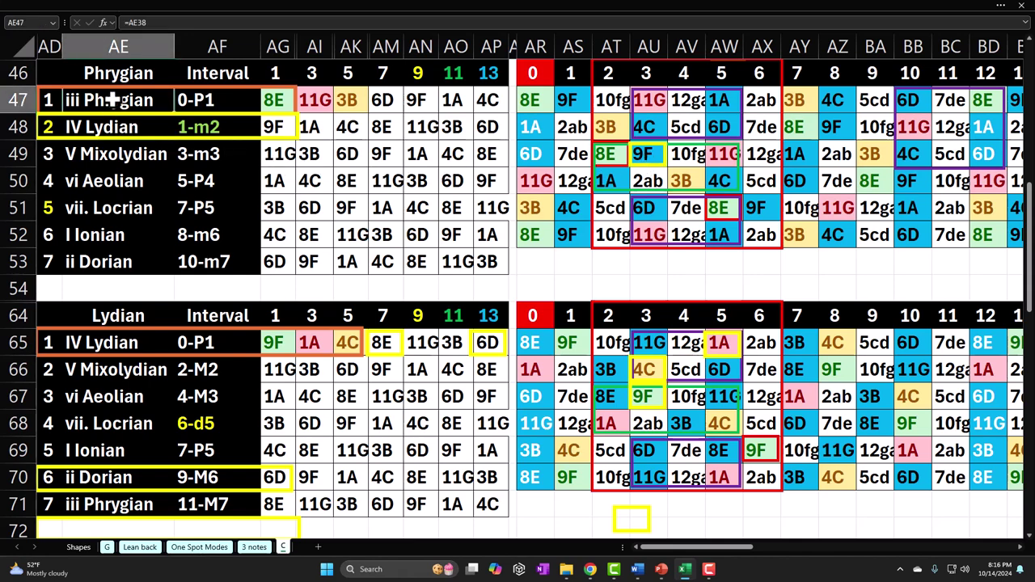
left_click(119, 127)
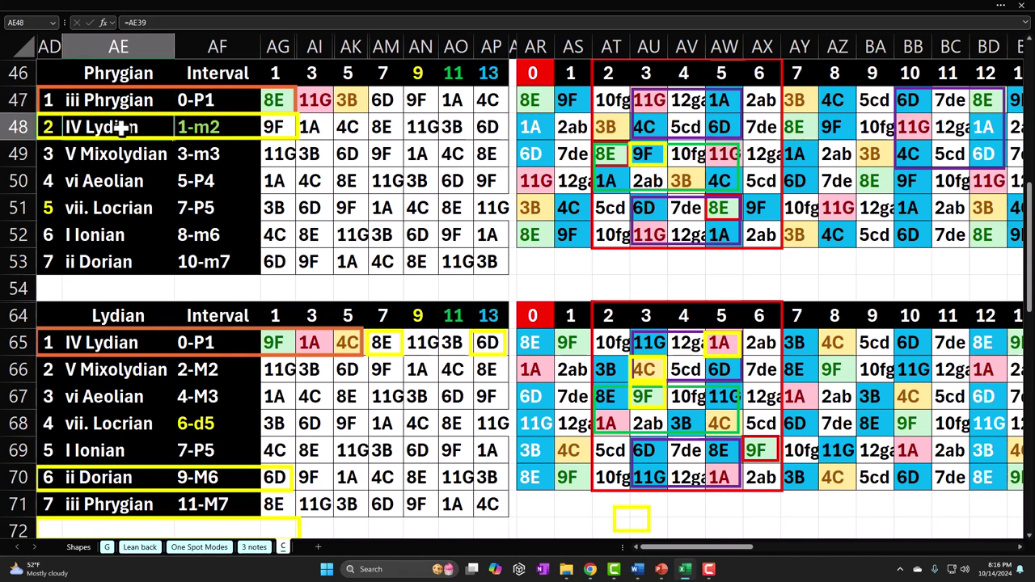
left_click(647, 162)
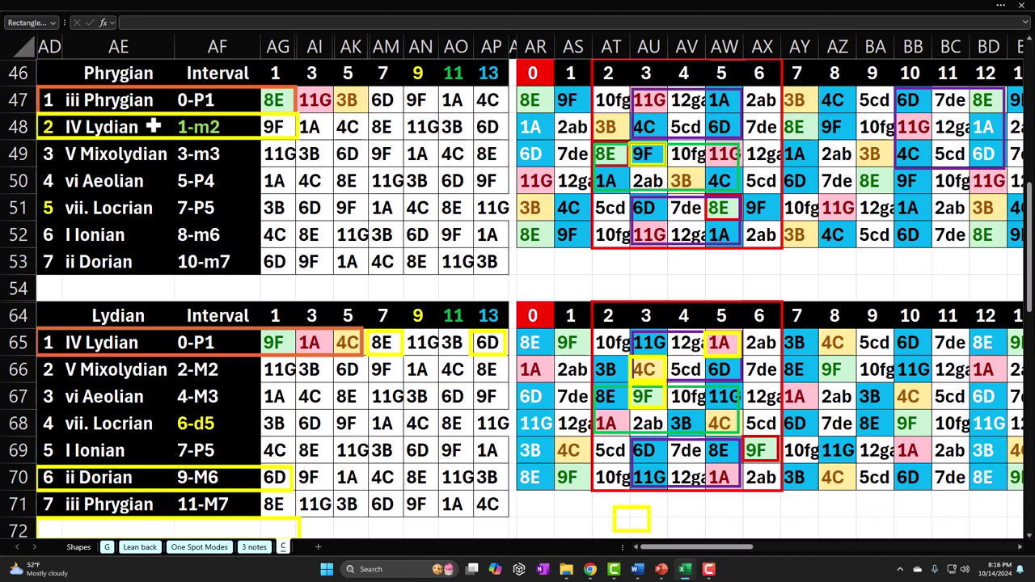
Move the yellow row outline in the Major/Ionian table from vi Aeolian up to IV Lydian.
scroll(152, 127, "up", 6)
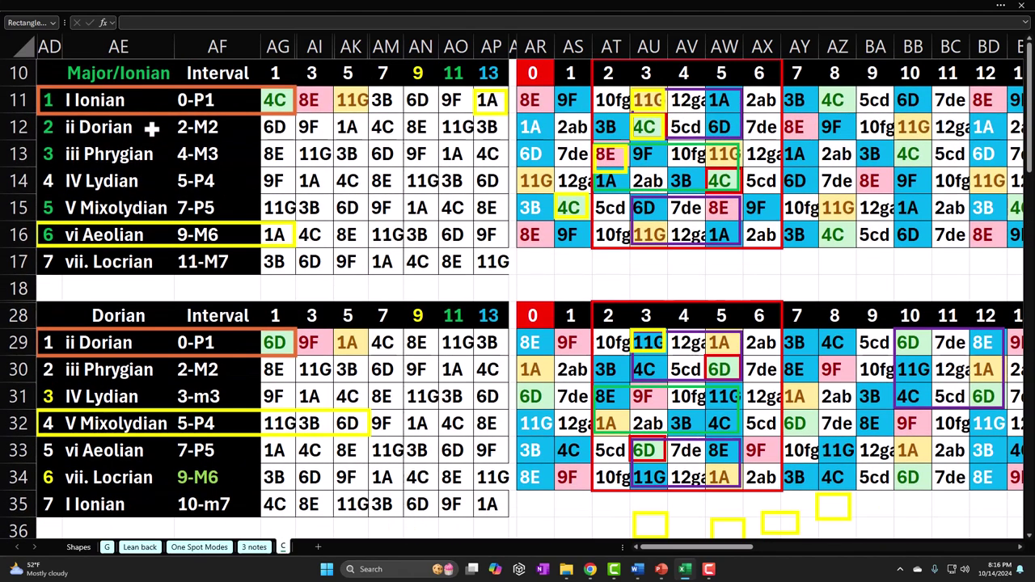
left_click_drag(136, 220, 130, 168)
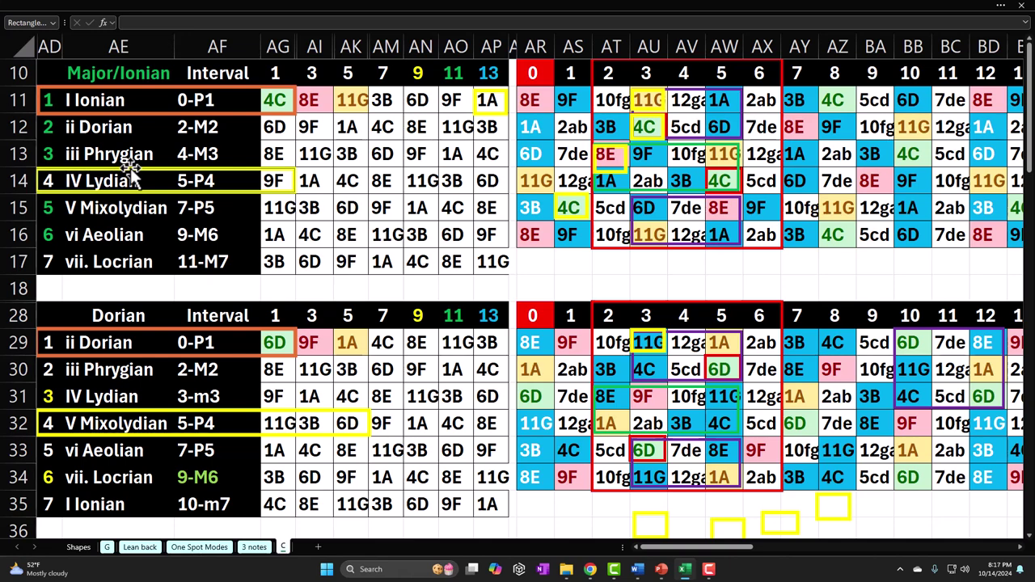
Return to the Phrygian table and examine the 7, 9, 11 and 13 headings, the iii Phrygian and IV Lydian rows, and the outlined fretboard 9F.
scroll(130, 169, "down", 5)
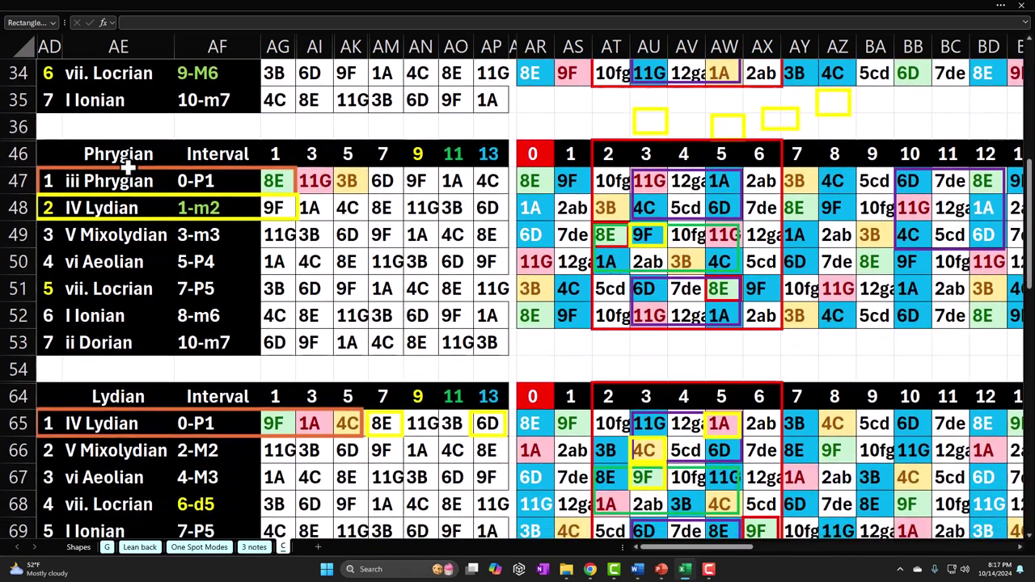
scroll(127, 166, "down", 1)
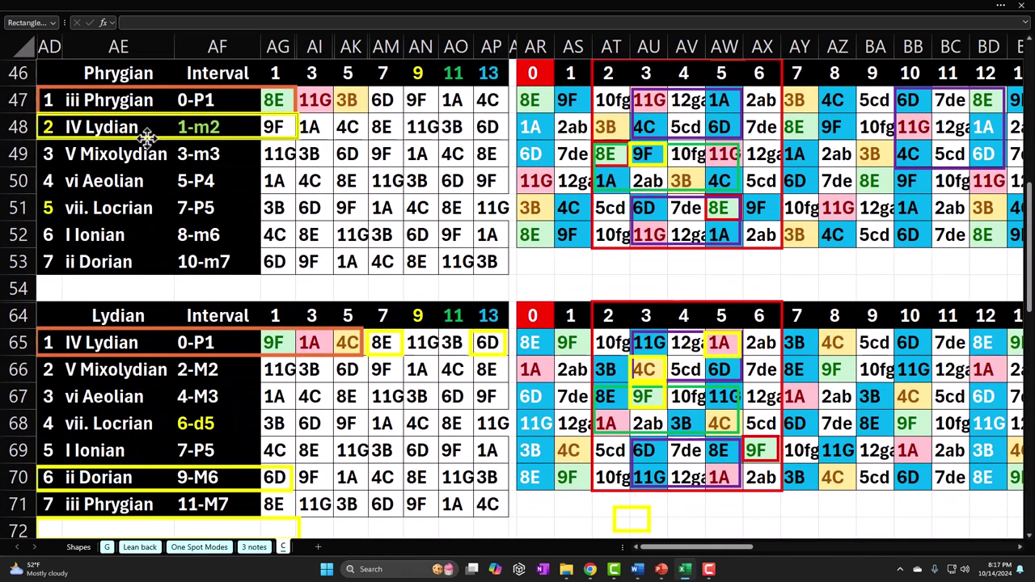
left_click(384, 73)
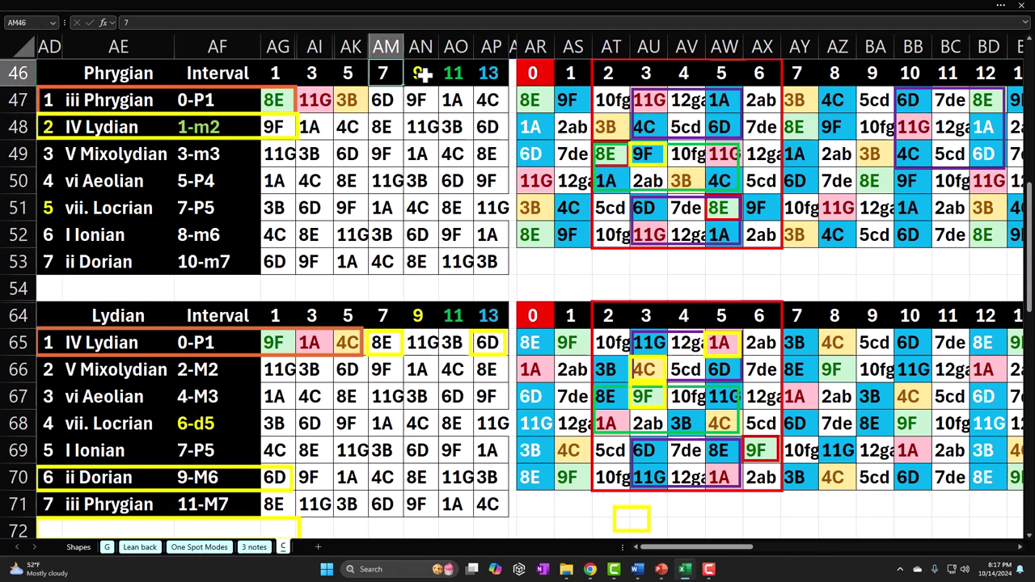
left_click(423, 74)
left_click(453, 73)
left_click(485, 73)
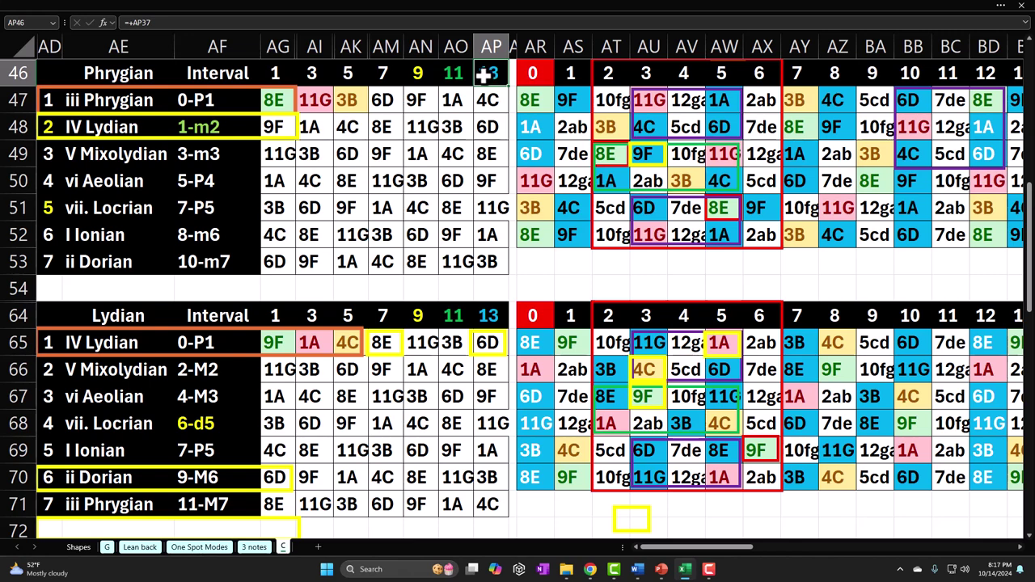
left_click(159, 123)
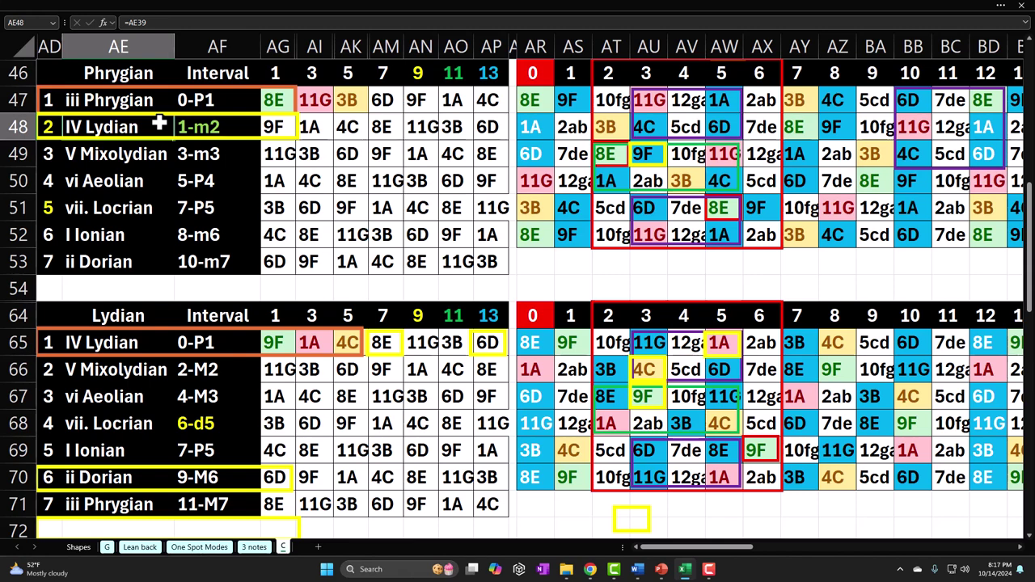
left_click(120, 102)
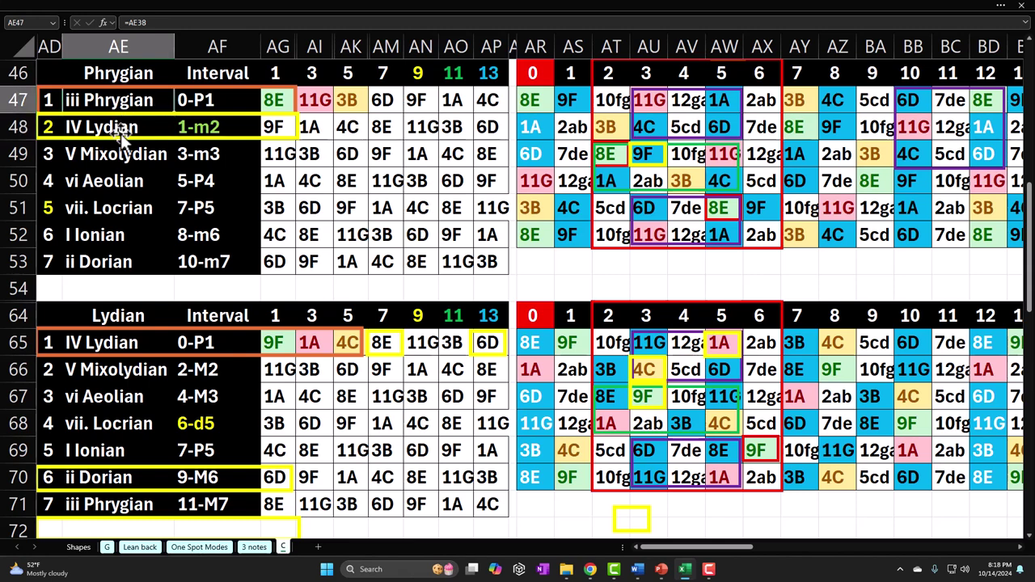
left_click(118, 129)
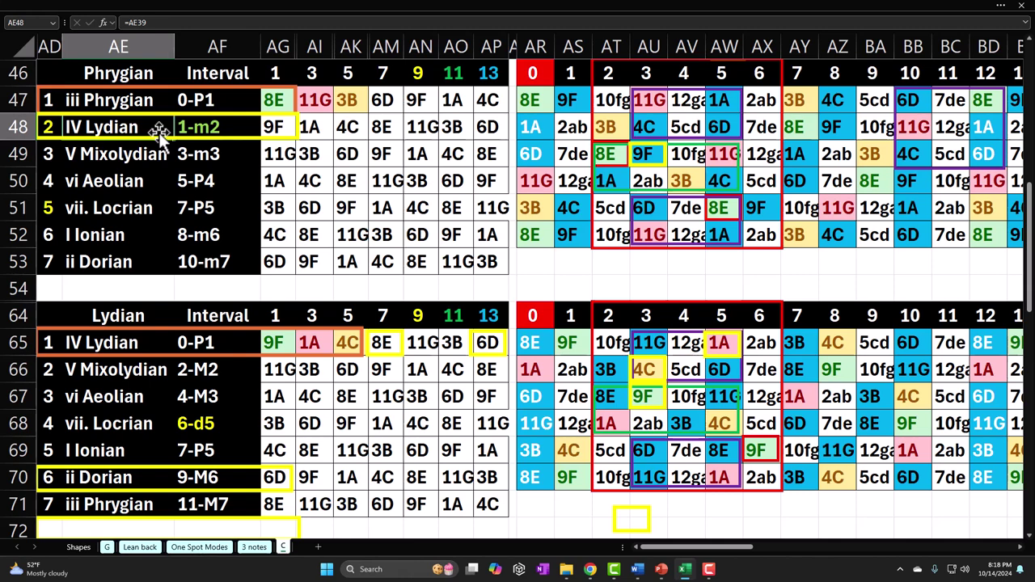
left_click(652, 161)
left_click(652, 154)
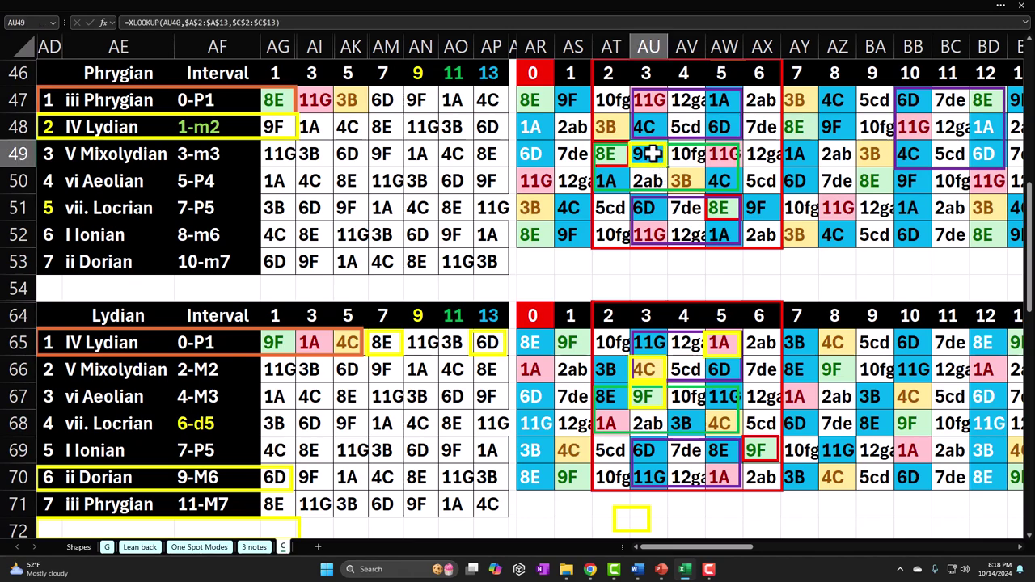
Examine the Lydian table's intervals, its root-note column from AG65 down, and the IV Lydian chord notes across row 65.
scroll(652, 154, "down", 6)
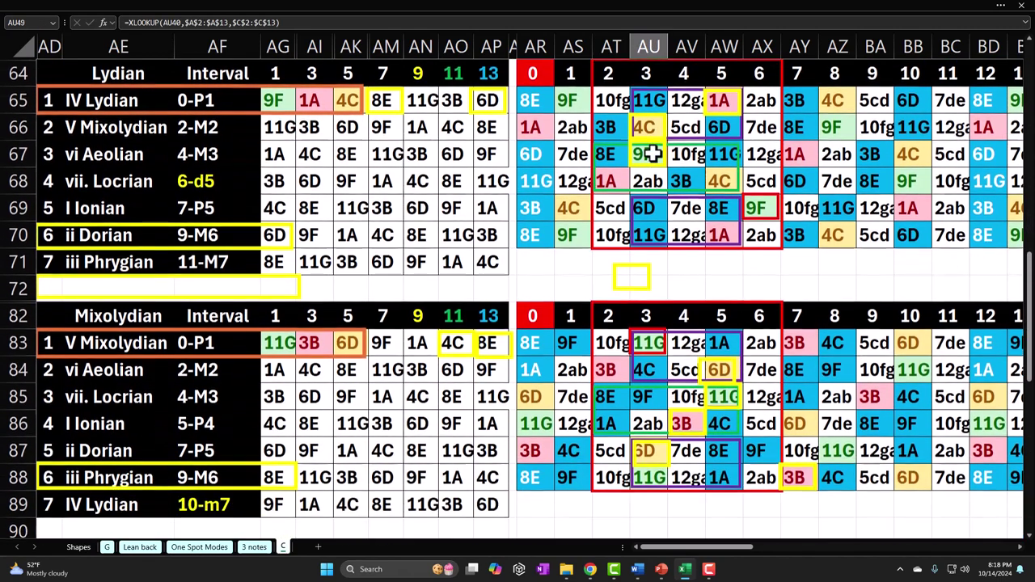
left_click(273, 99)
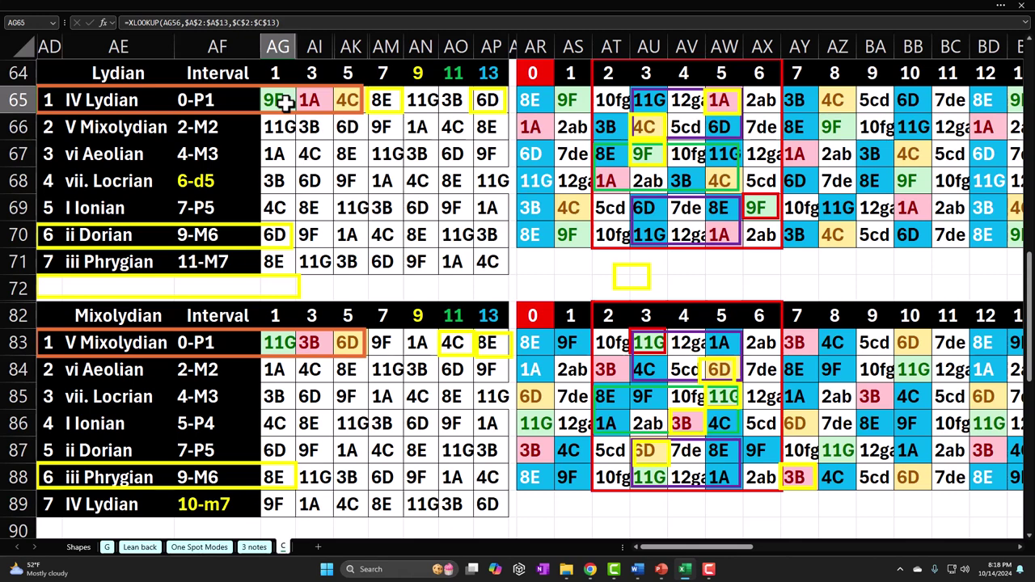
left_click_drag(222, 99, 233, 258)
left_click_drag(275, 99, 273, 254)
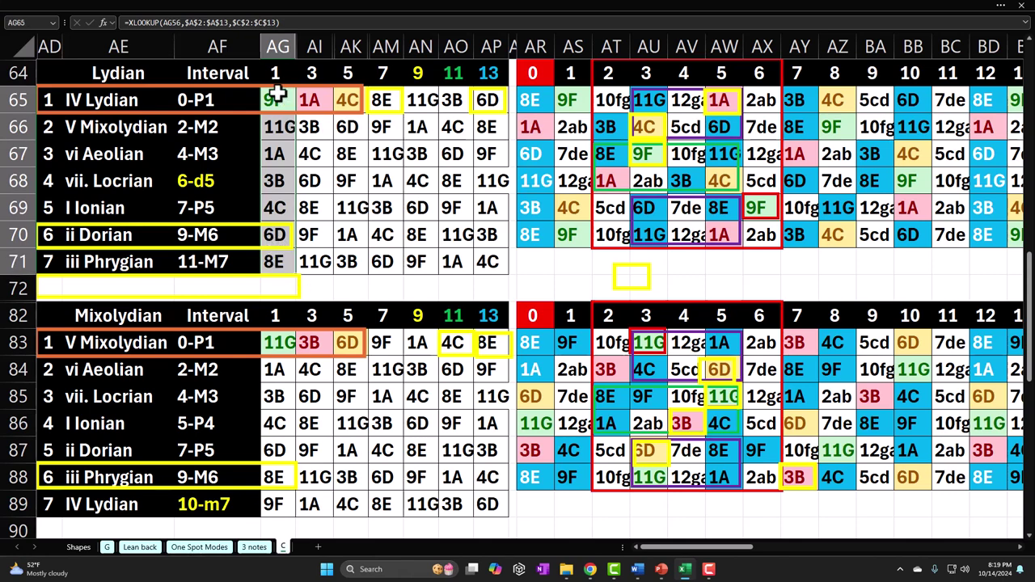
left_click_drag(275, 100, 280, 76)
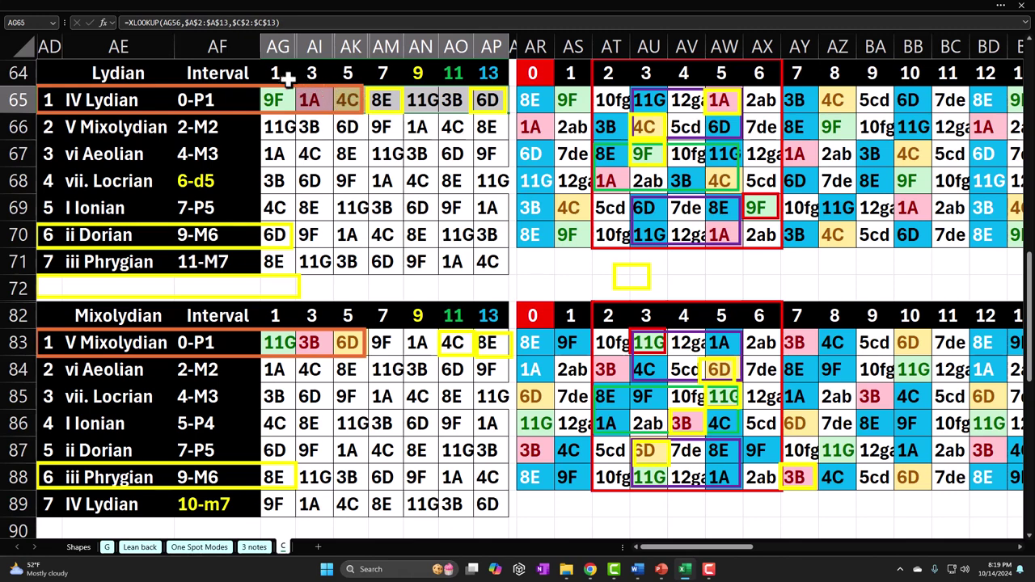
left_click(279, 75)
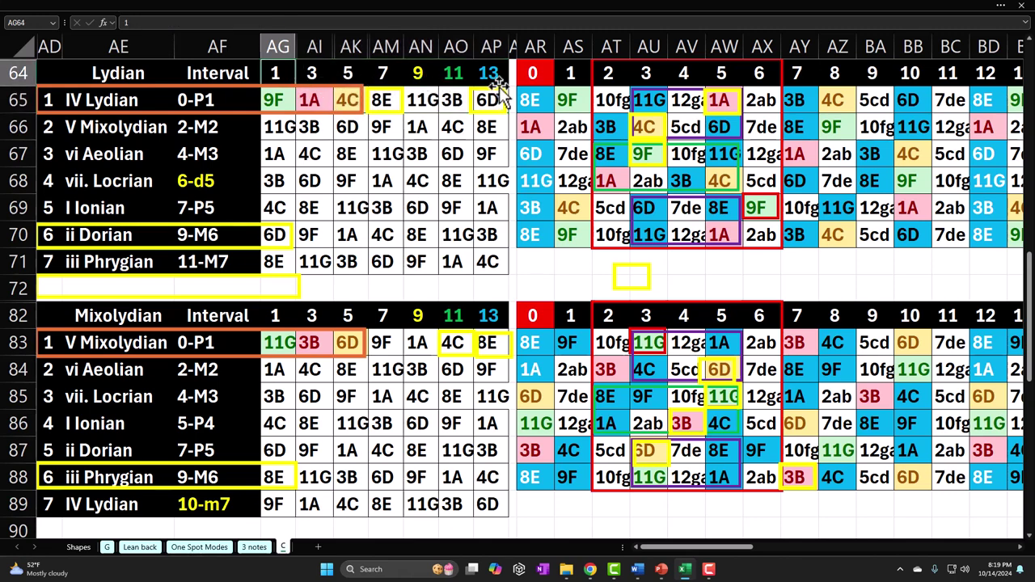
Move the yellow squares off 4C (row 66) and 1A (row 65) on the Lydian fretboard into the blank area beneath it.
left_click_drag(654, 127, 700, 265)
left_click_drag(718, 107, 574, 277)
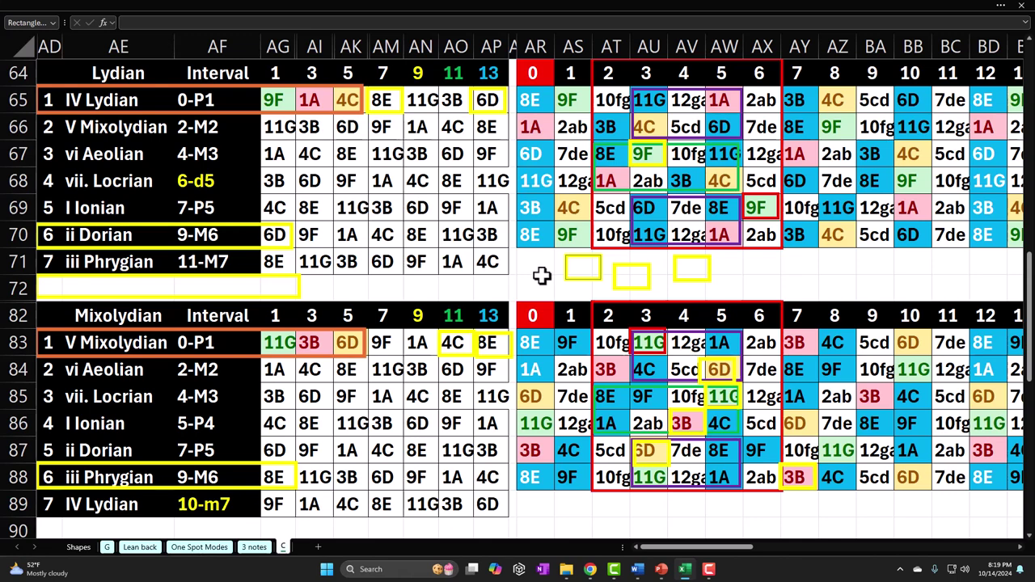
In the Phrygian section, move the yellow row outline to V Mixolydian and the yellow fretboard square from 9F to 11G in row 49.
scroll(541, 276, "up", 4)
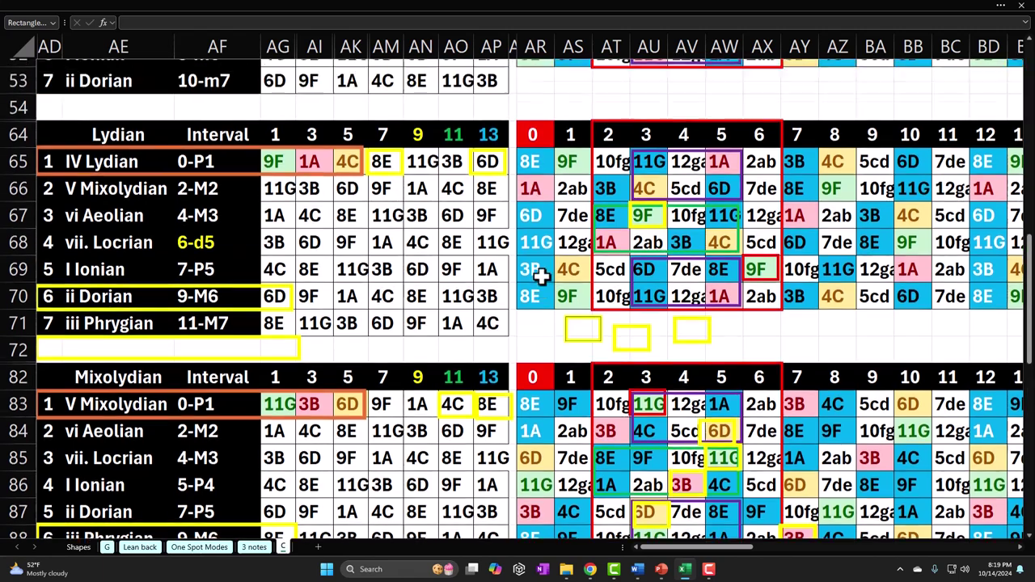
scroll(541, 276, "down", 1)
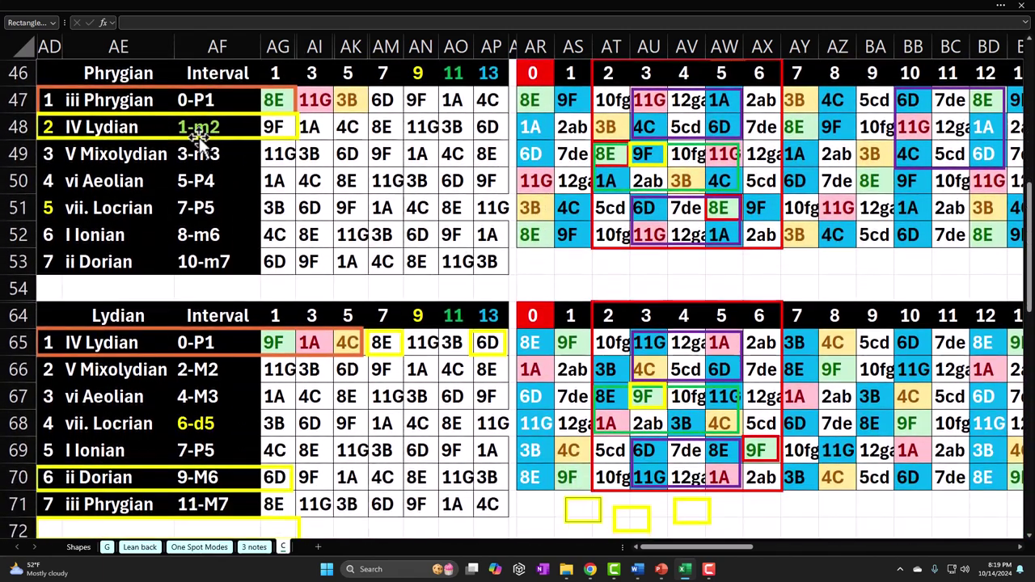
left_click_drag(168, 132, 170, 160)
left_click_drag(658, 166, 734, 166)
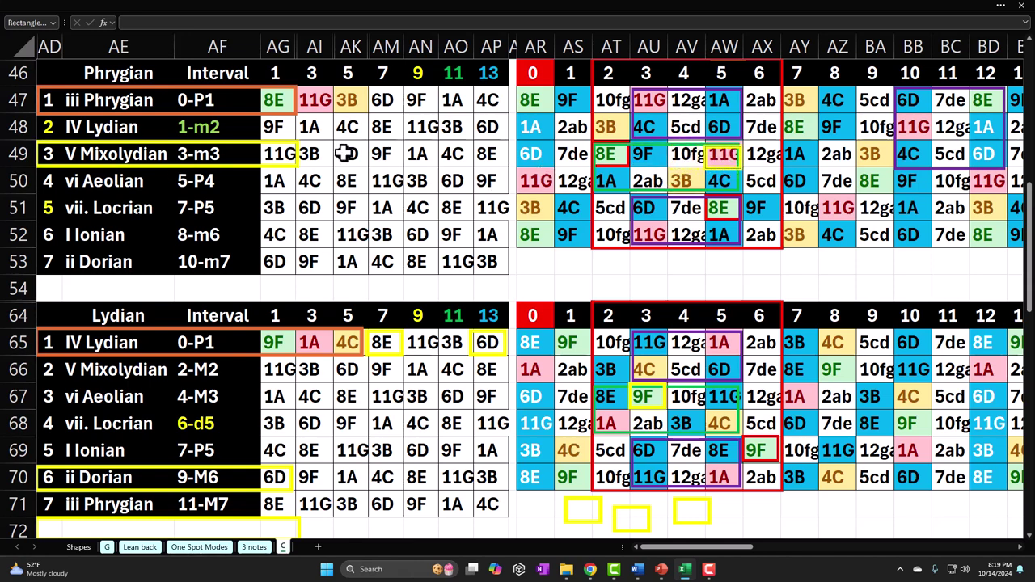
Compare the iii Phrygian root with the outlined 11G on the fretboard and the V Mixolydian row.
left_click(273, 98)
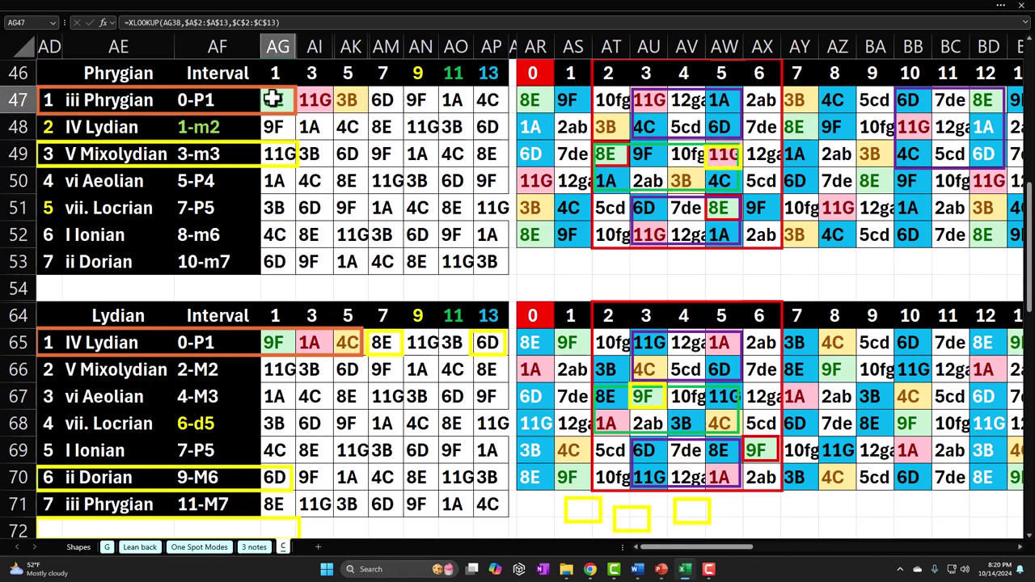
left_click(720, 162)
left_click_drag(719, 166, 720, 163)
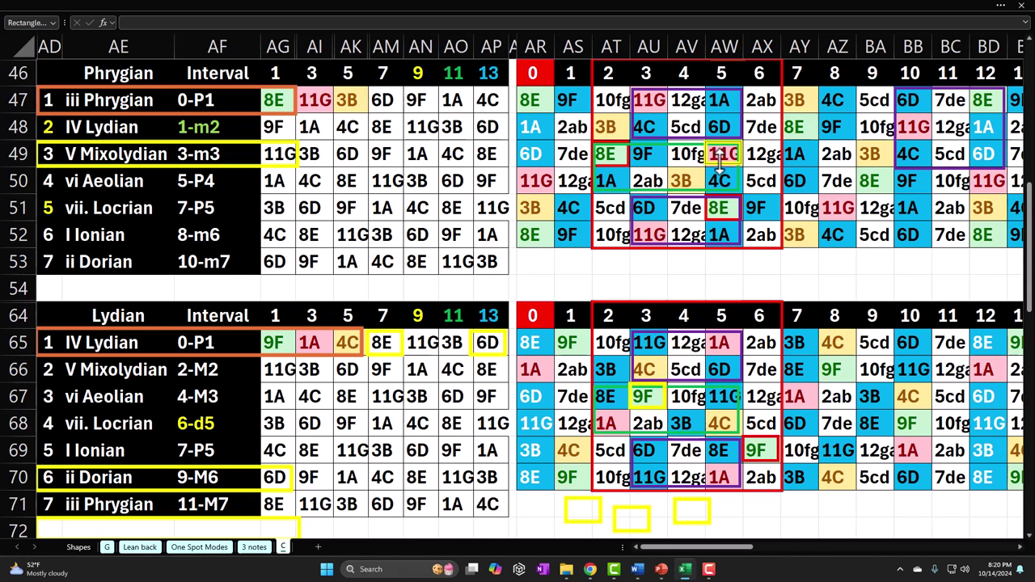
left_click(161, 154)
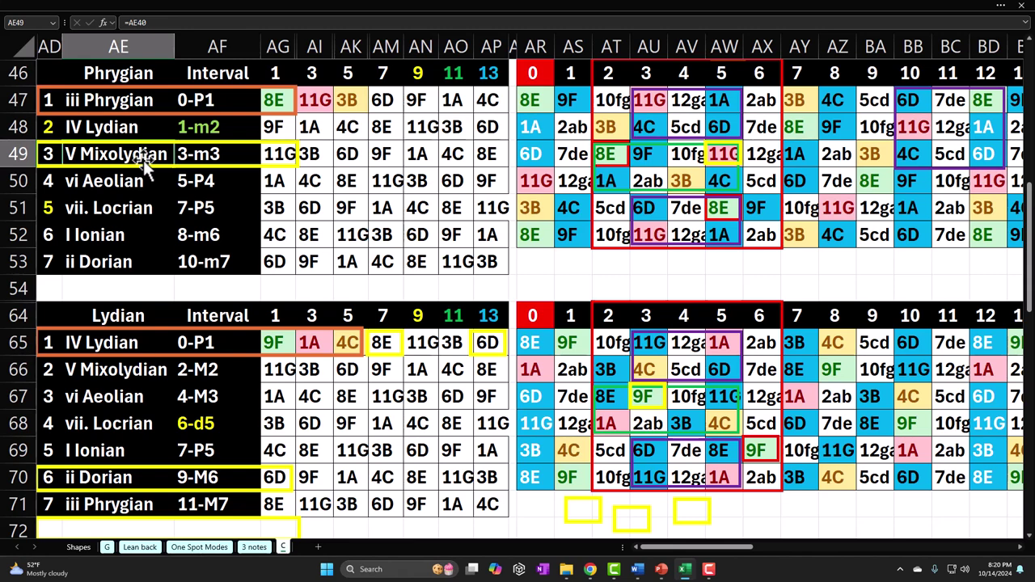
Compare the iii Phrygian and V Mixolydian rows of the Phrygian table by mode name and root note in column AG.
left_click(132, 99)
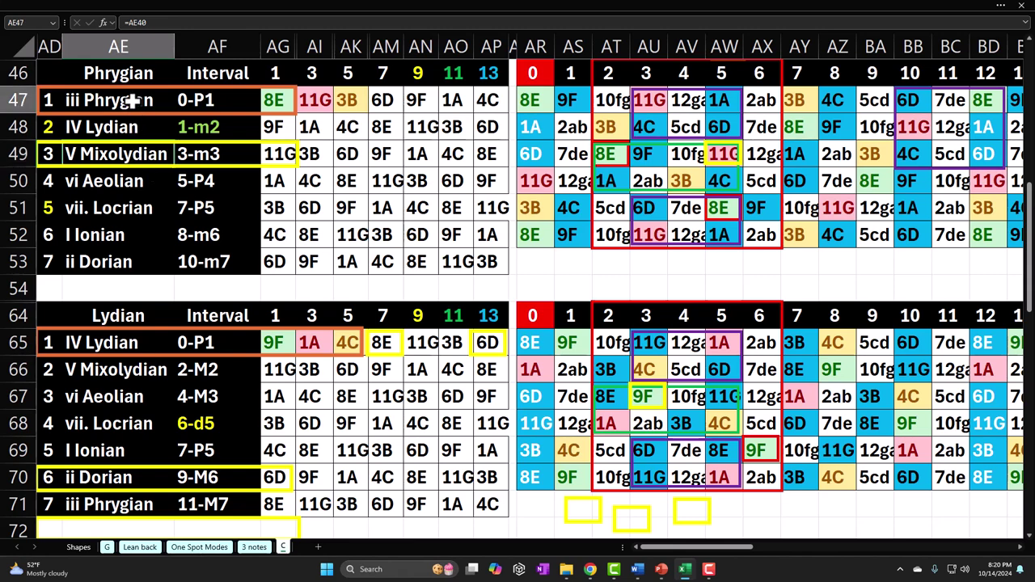
left_click(128, 153)
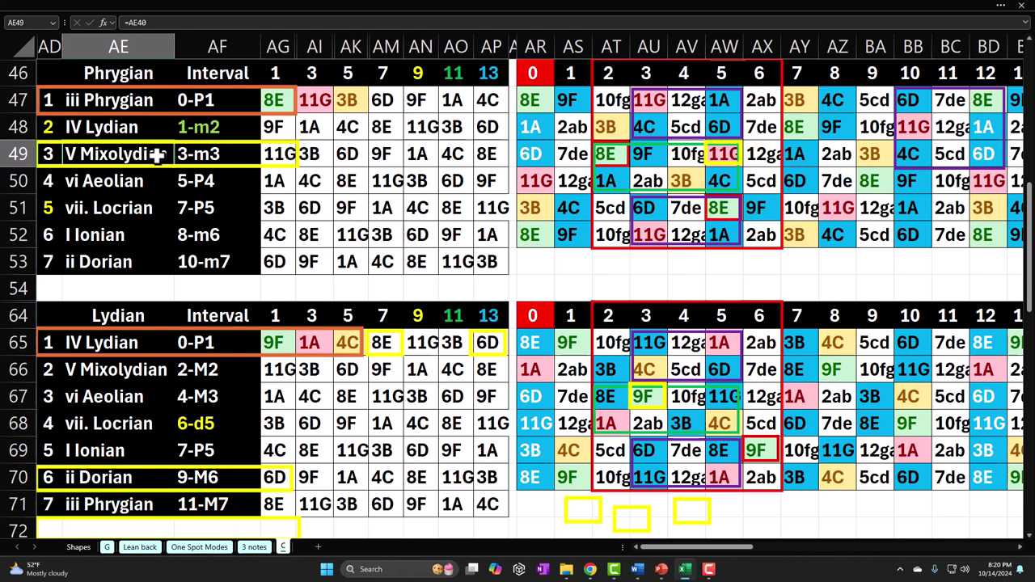
left_click(282, 149)
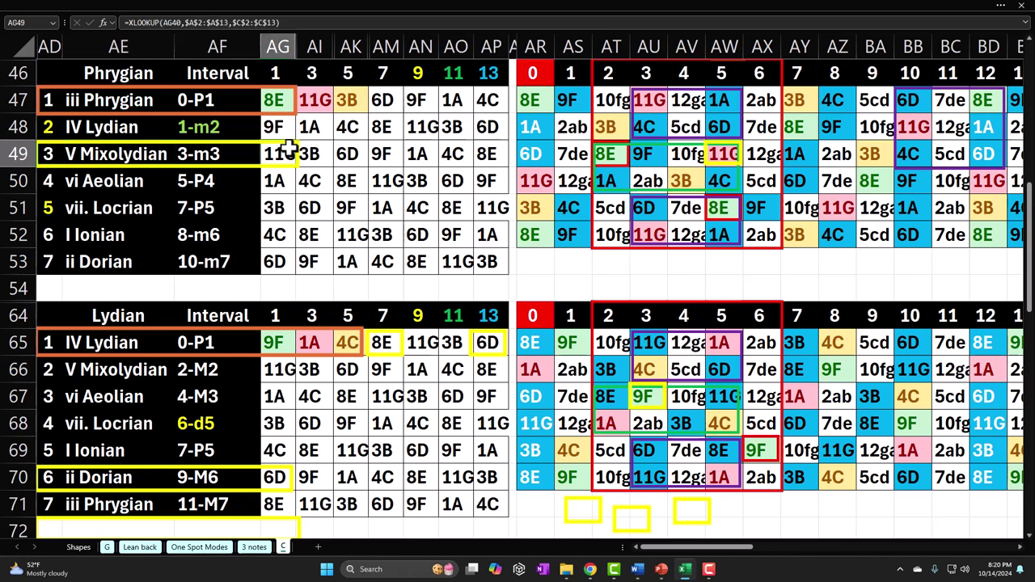
left_click(279, 97)
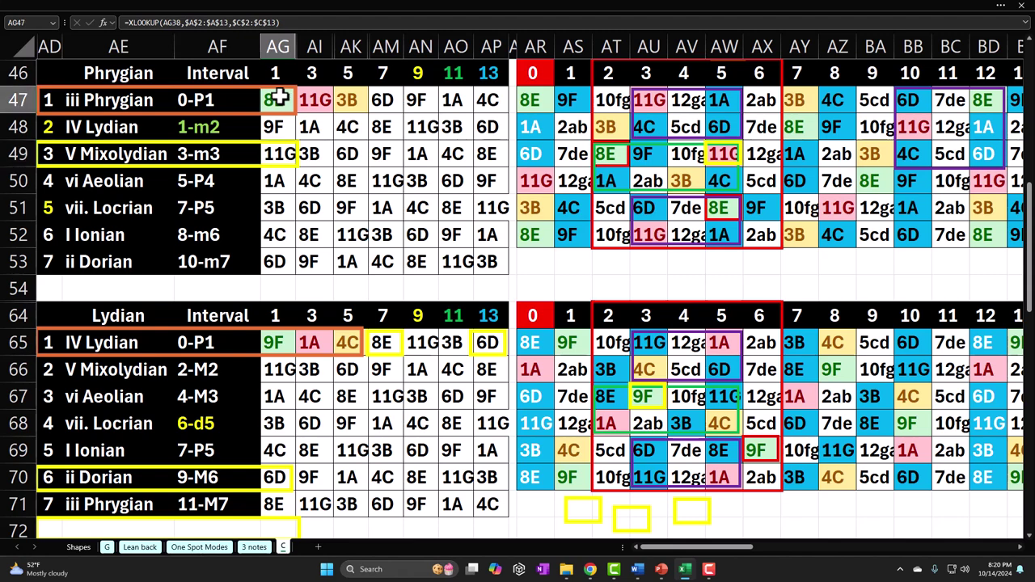
left_click(148, 152)
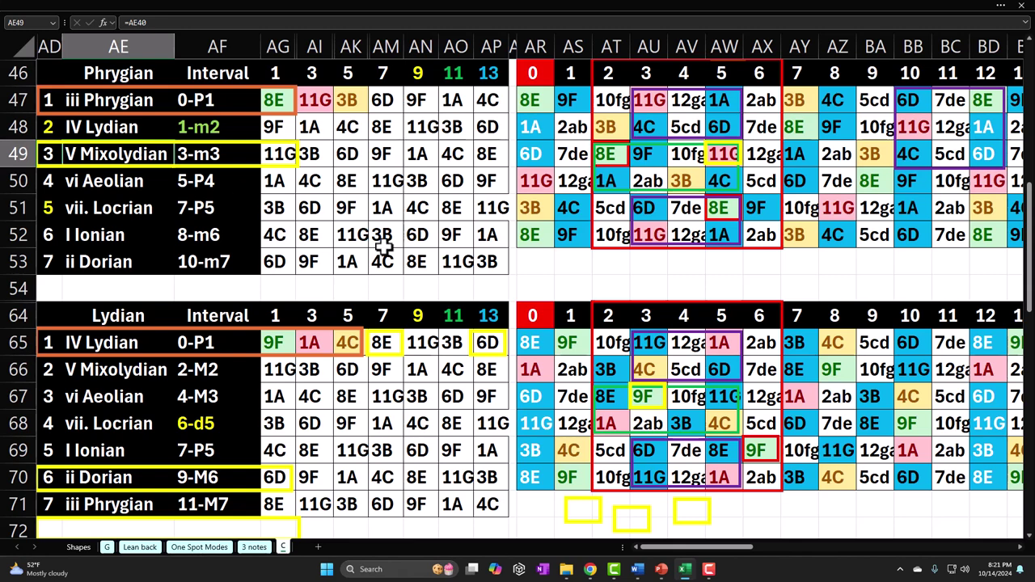
key("Up")
key("Up")
Return from iii Phrygian to the Major/Ionian table and examine its degree numbers in AD11:AD17 and root notes in AG11:AG17.
left_click(591, 251)
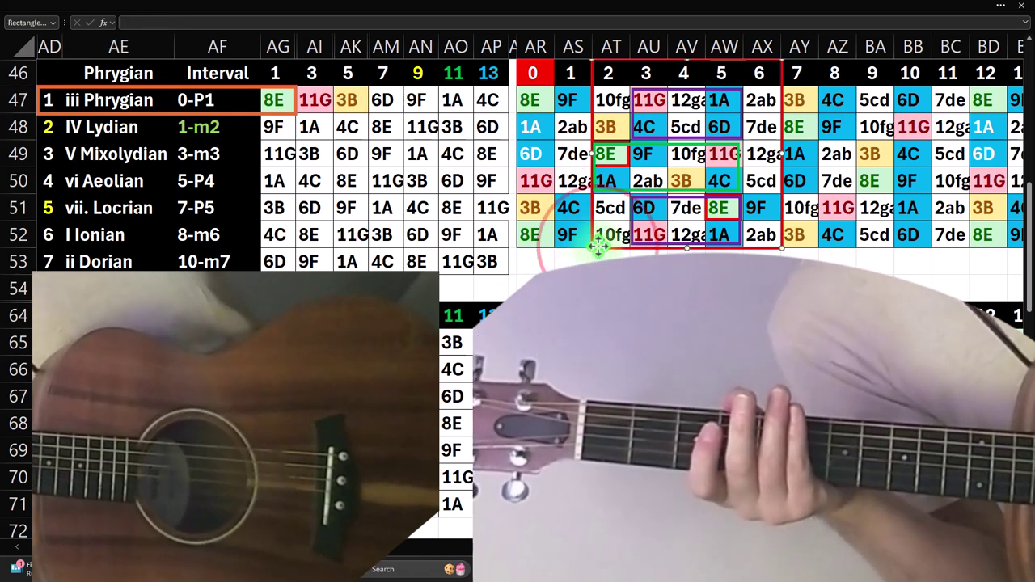
left_click(139, 104)
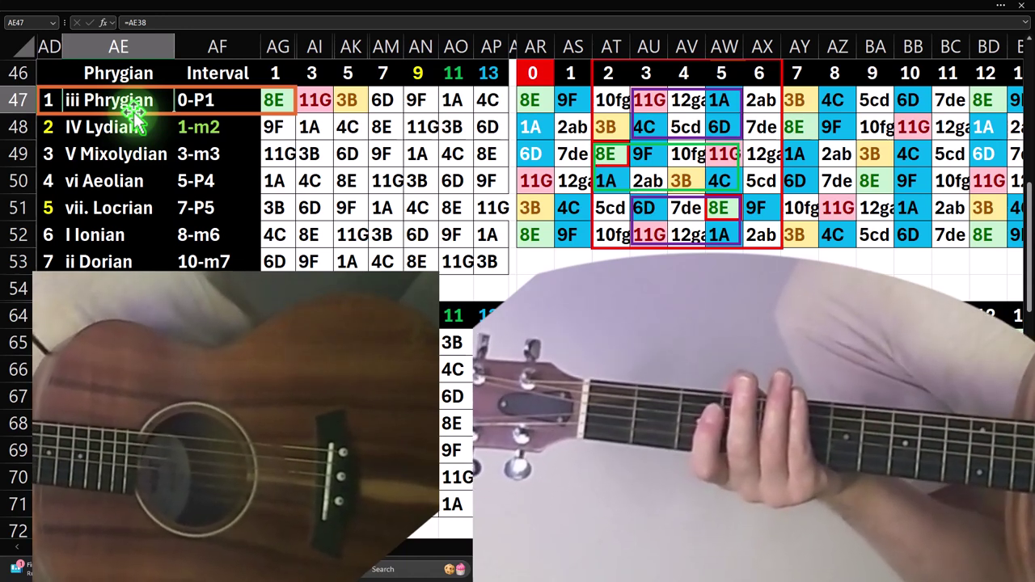
scroll(142, 170, "up", 12)
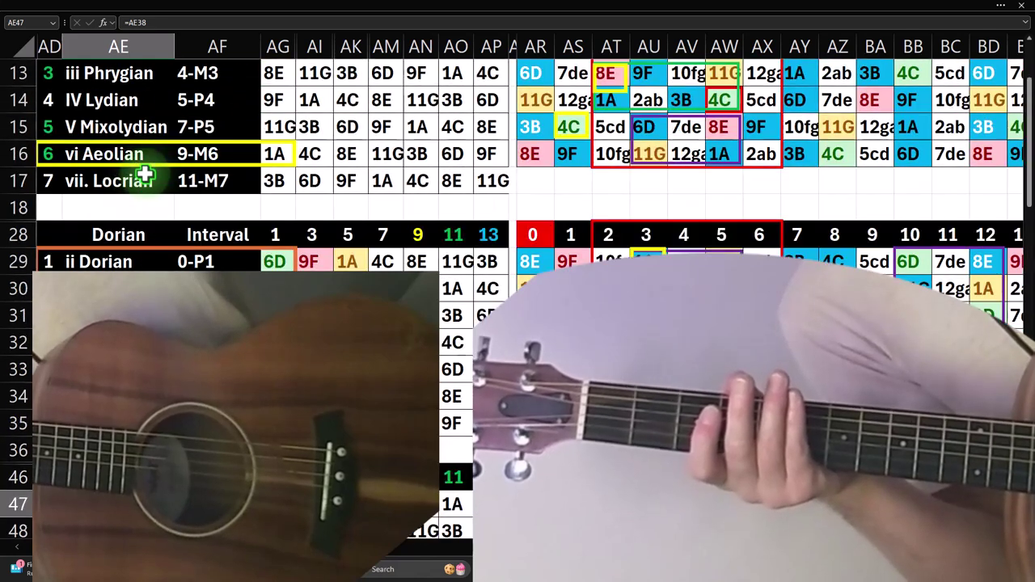
left_click(121, 75)
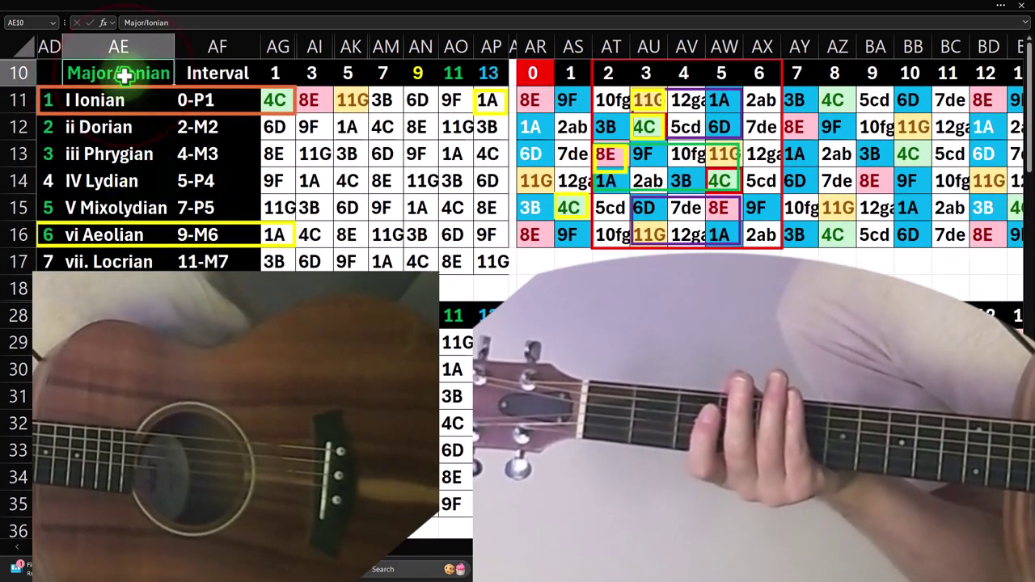
left_click_drag(43, 99, 51, 259)
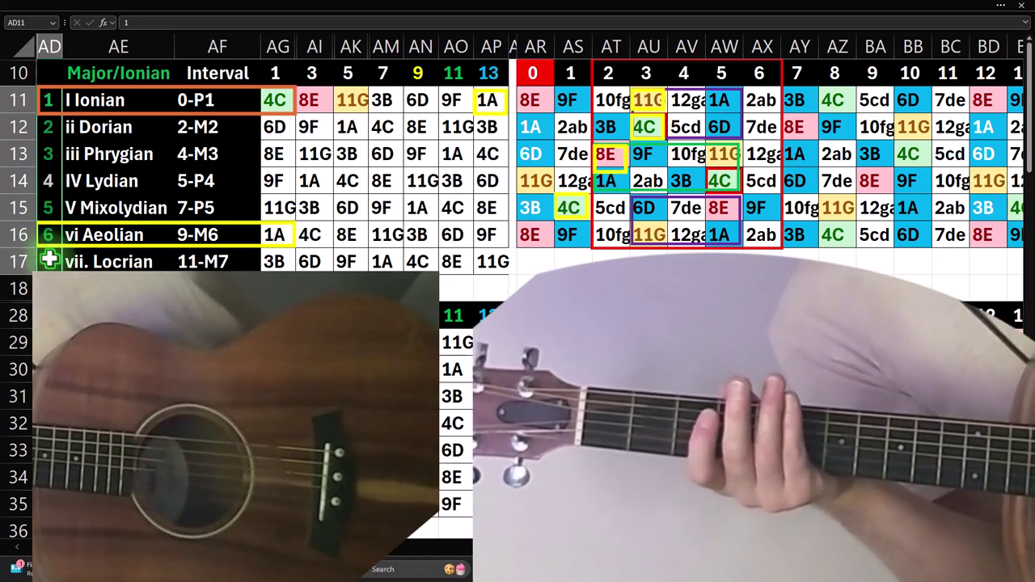
left_click(275, 101)
left_click_drag(275, 101, 279, 254)
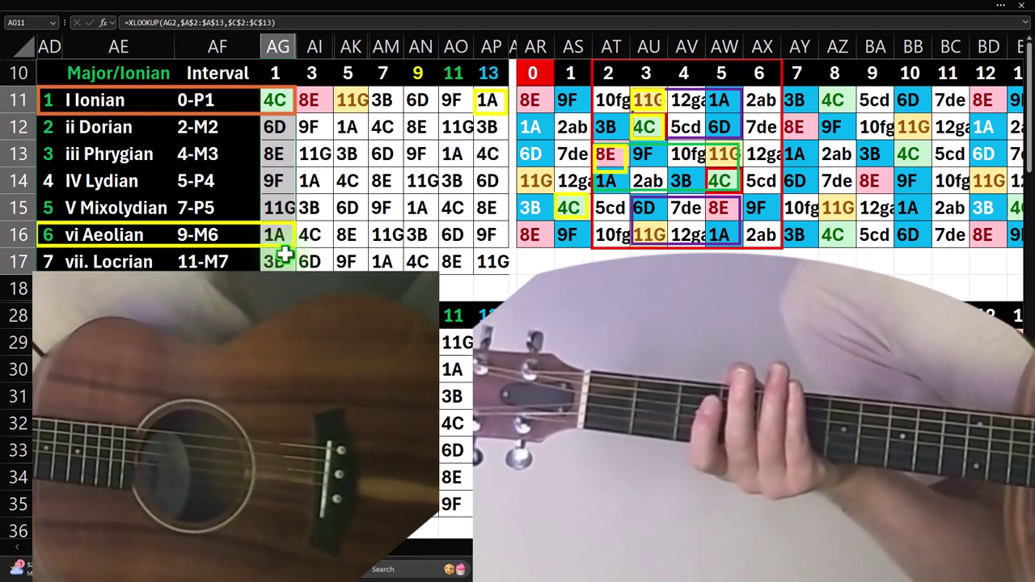
Examine the Major/Ionian table's mode names from I Ionian to vii. Locrian, including vi Aeolian, and the ii Dorian root in AG12.
left_click(134, 100)
left_click_drag(129, 178, 132, 203)
left_click_drag(134, 127, 129, 154)
left_click(123, 235)
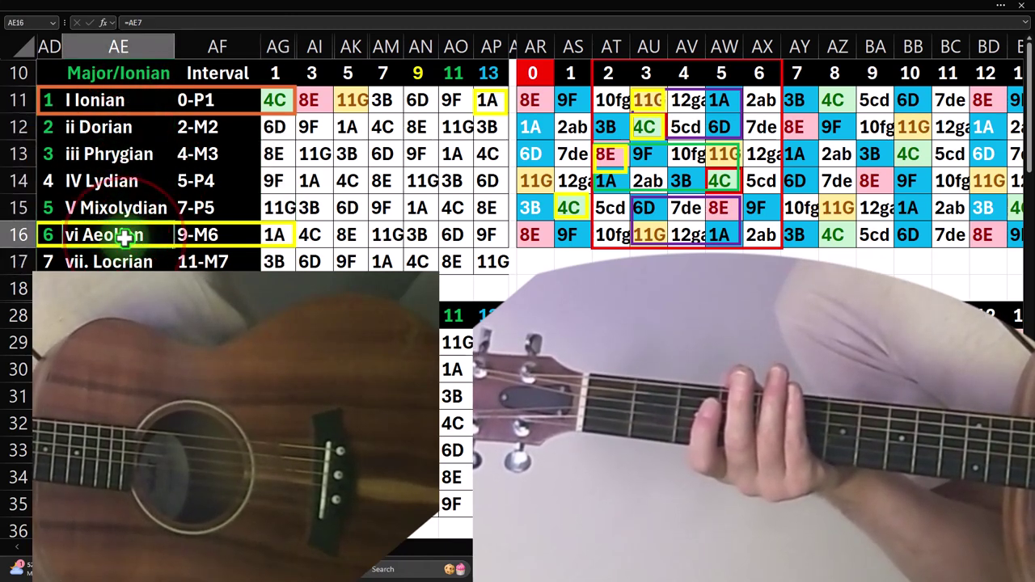
left_click(100, 261)
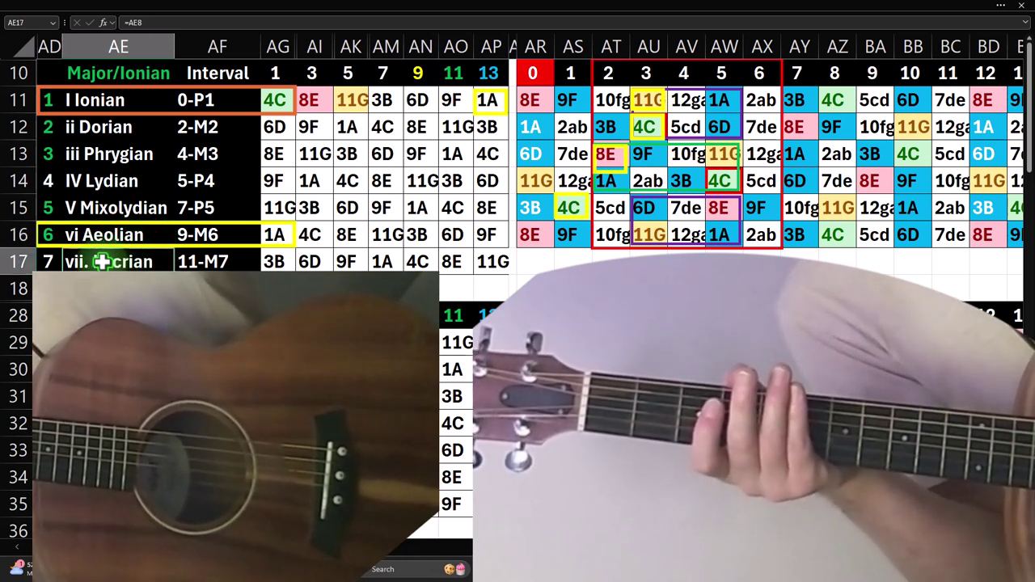
left_click_drag(116, 100, 107, 261)
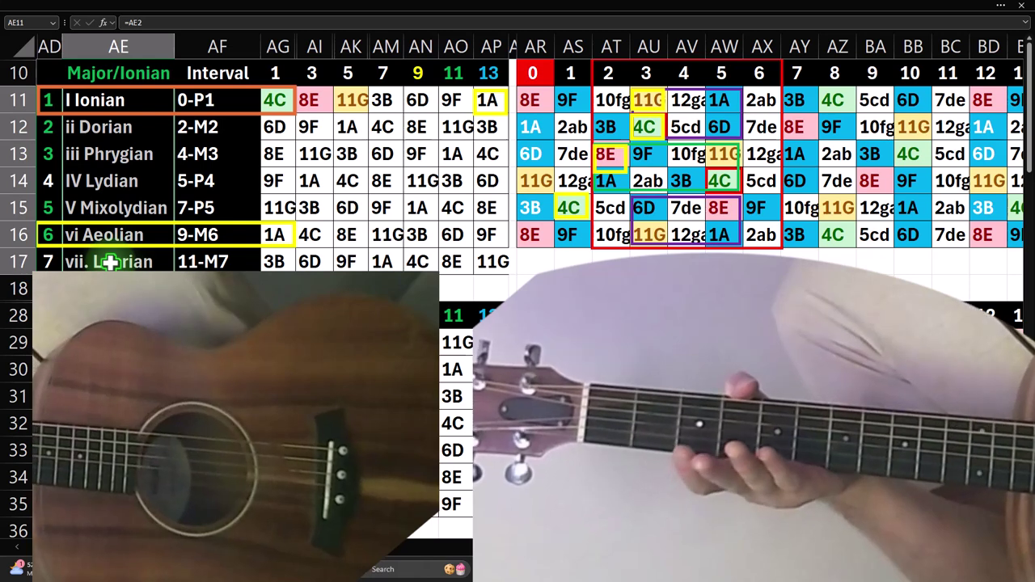
left_click(273, 130)
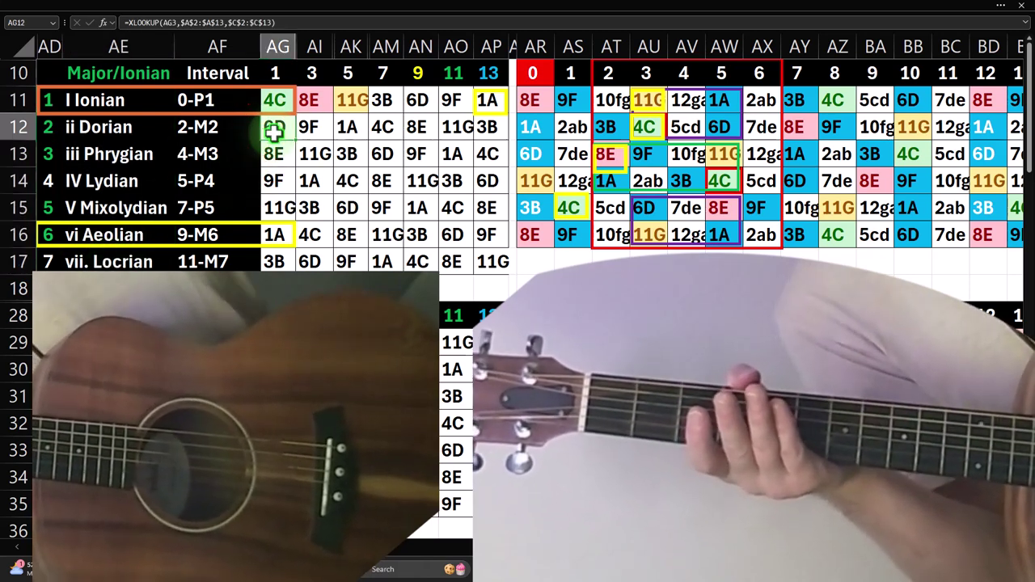